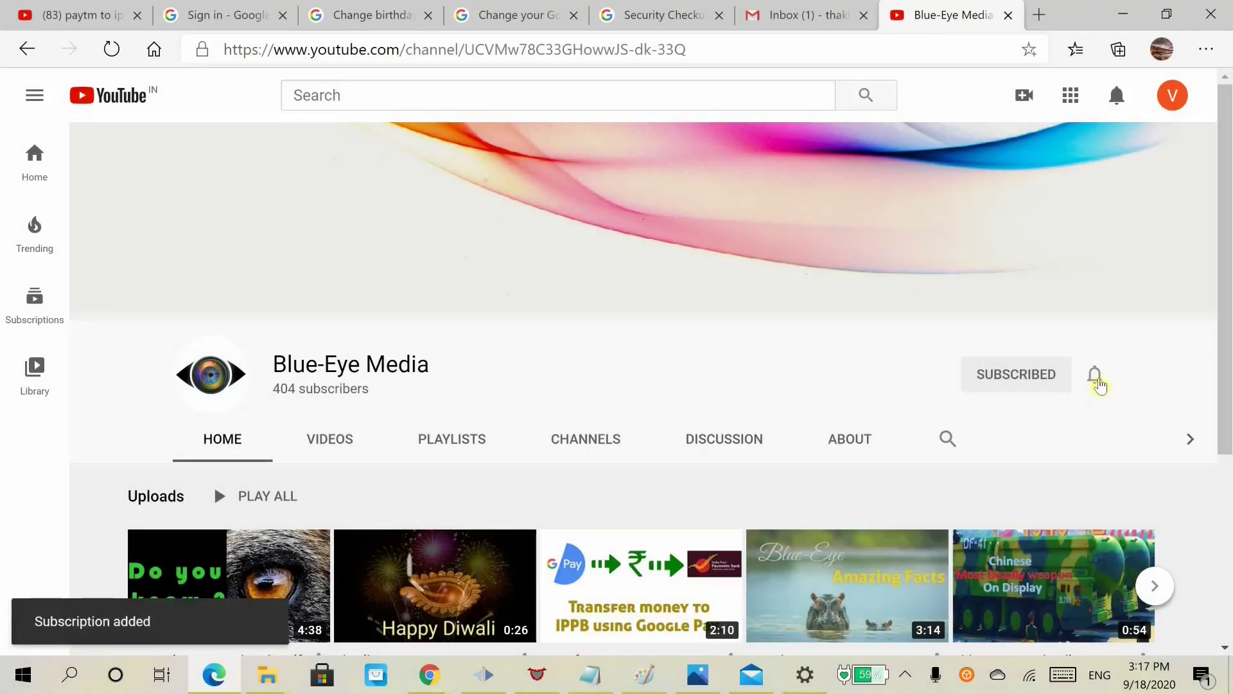
Step: Set the Blue-Eye Media channel's bell notifications to All
click(1095, 378)
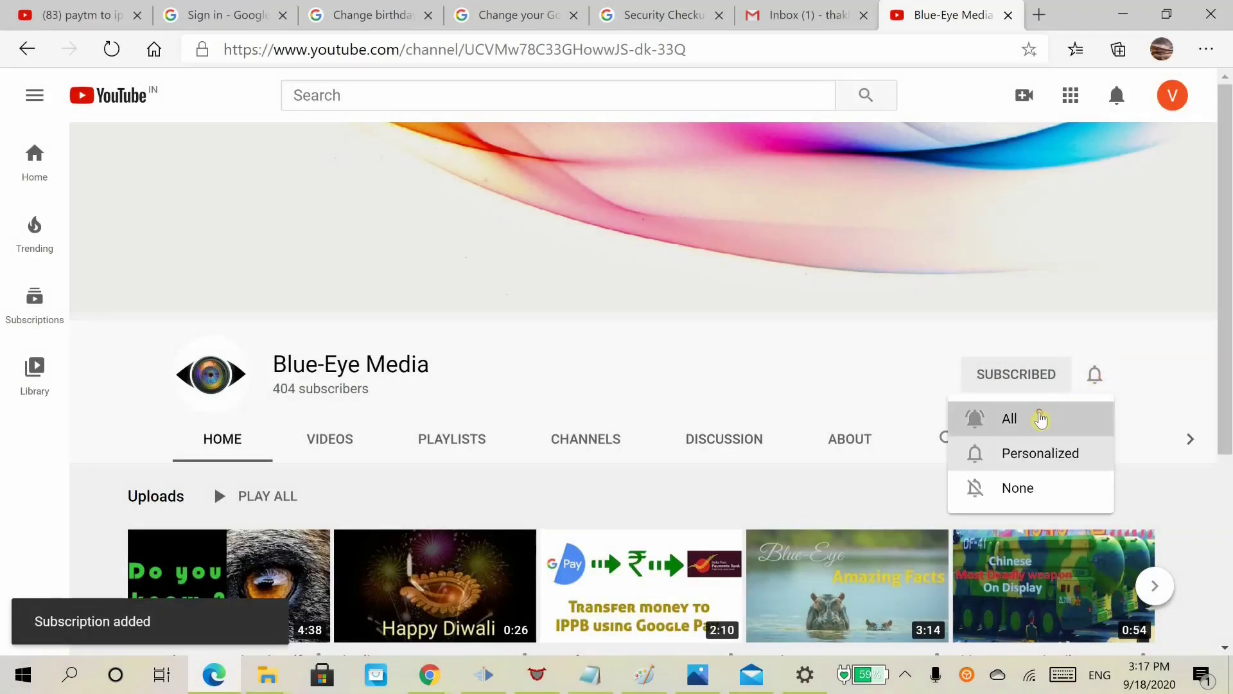
click(1055, 414)
click(1072, 379)
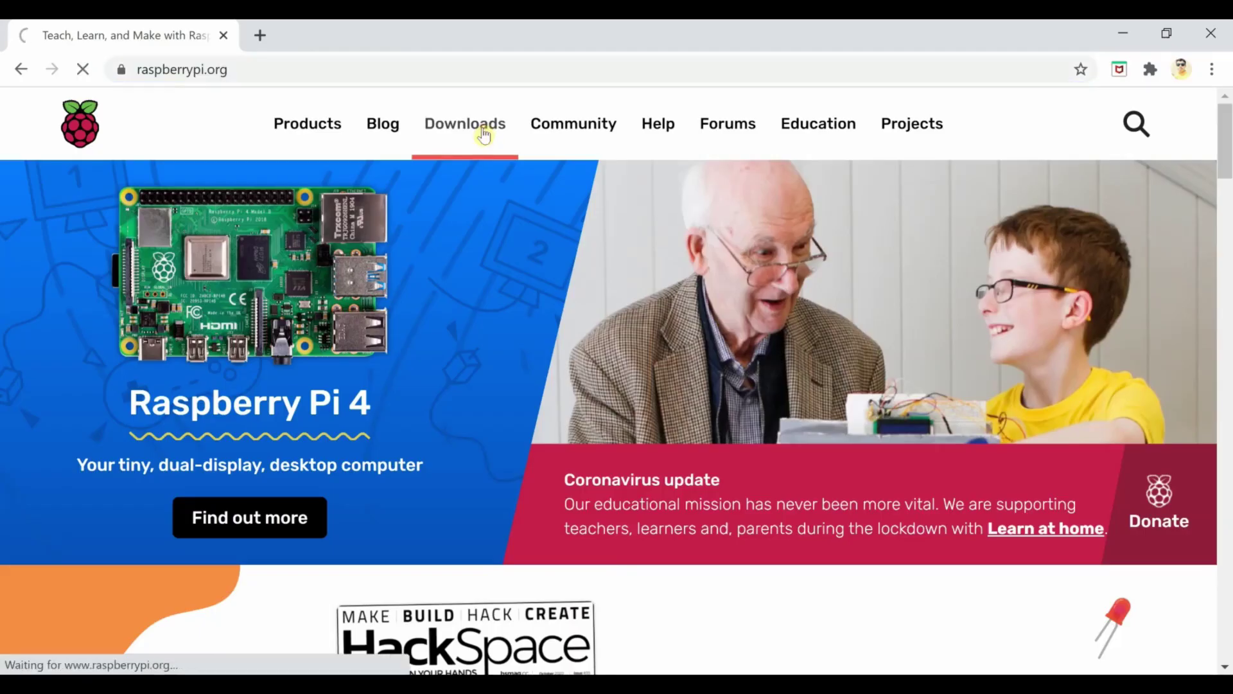
Step: Go to the Raspberry Pi Downloads page and download Raspberry Pi Imager for Windows
click(482, 131)
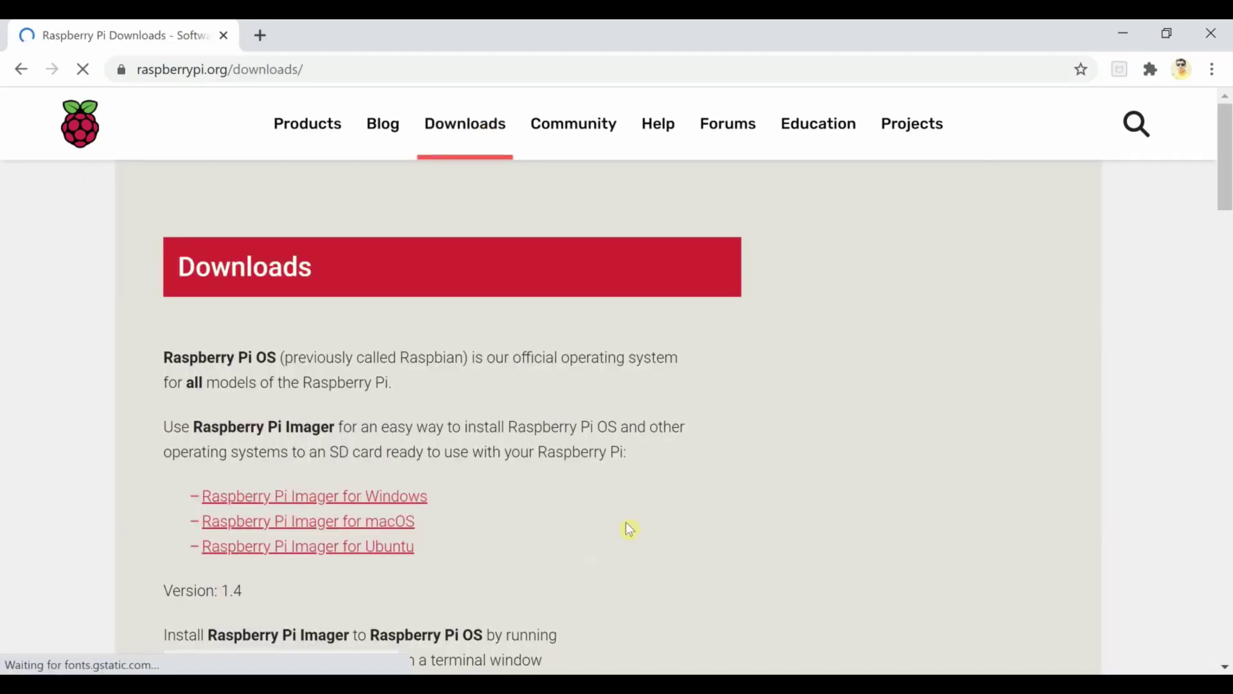
scroll(586, 499, down, 1)
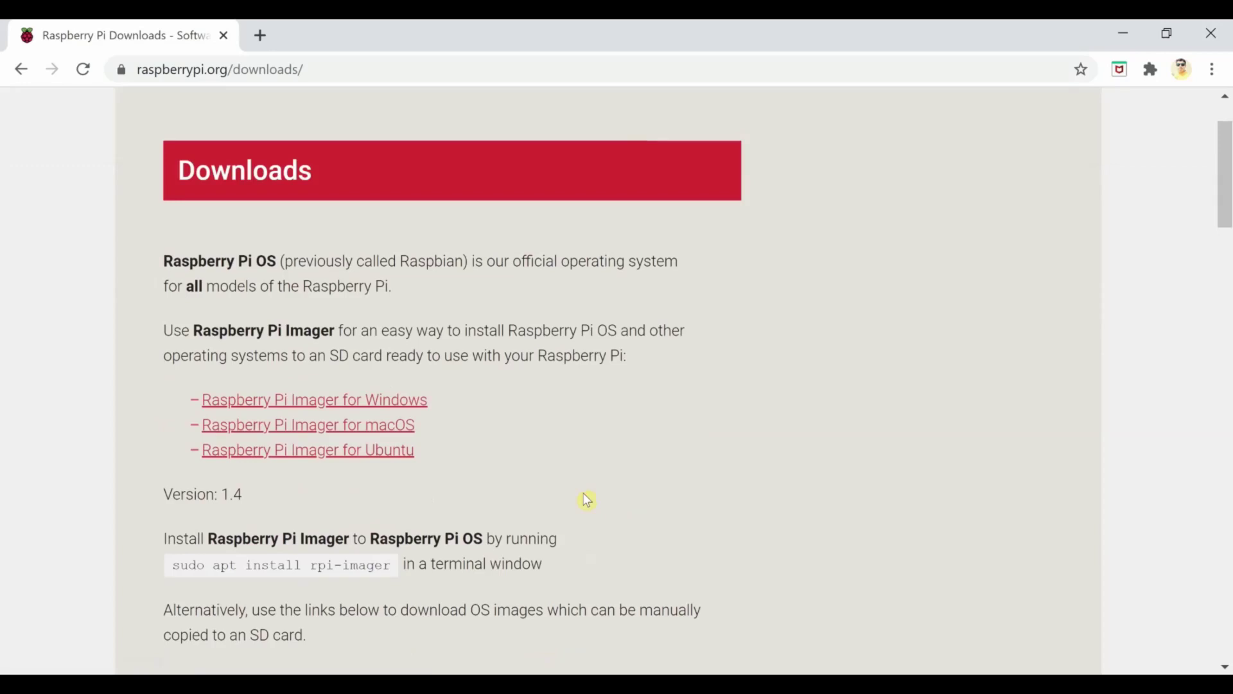
scroll(587, 499, down, 2)
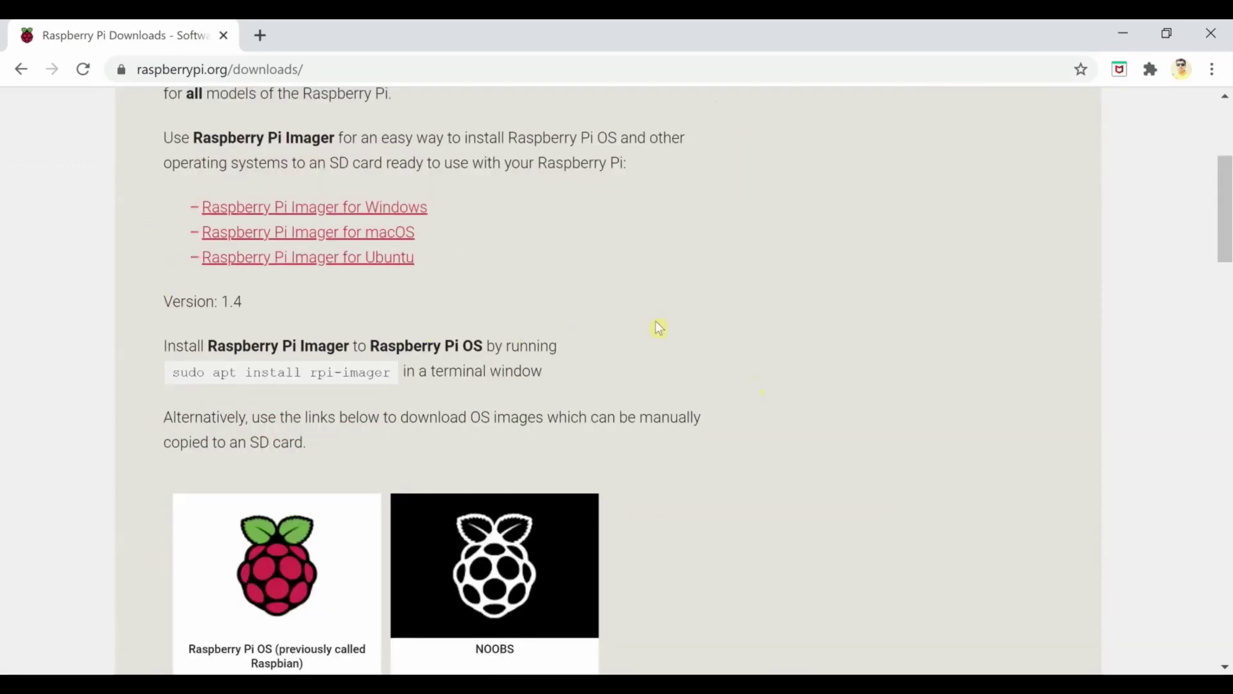
scroll(658, 328, up, 1)
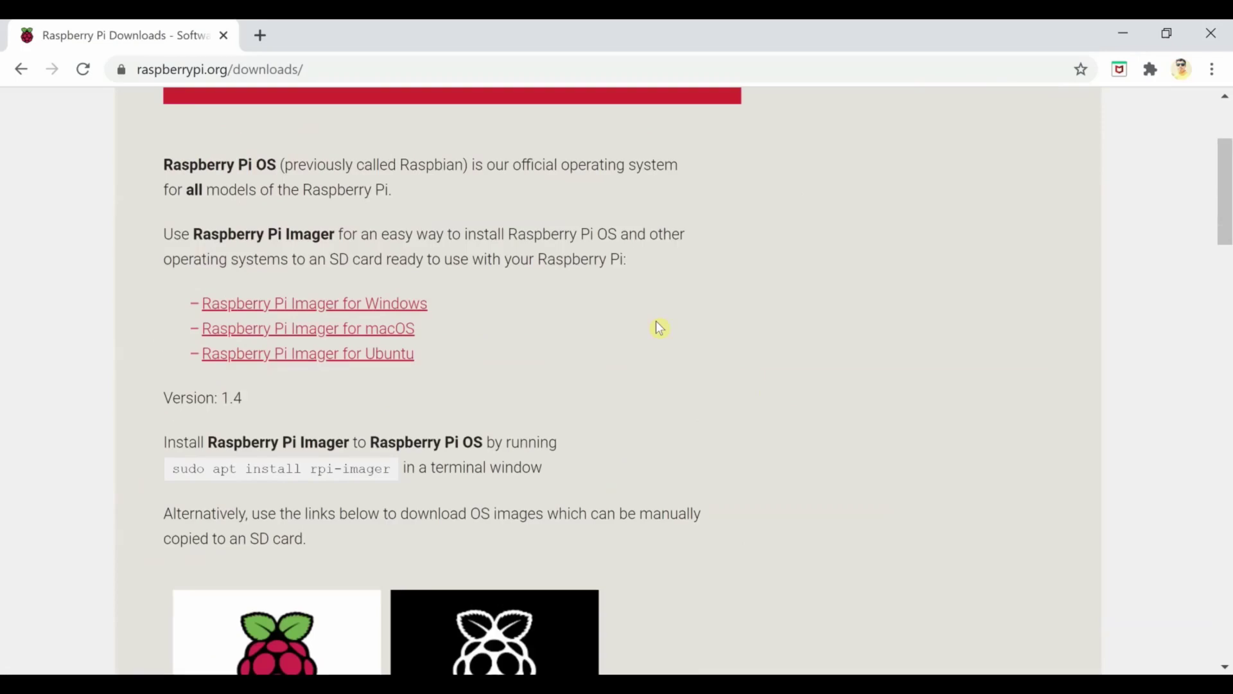
click(295, 315)
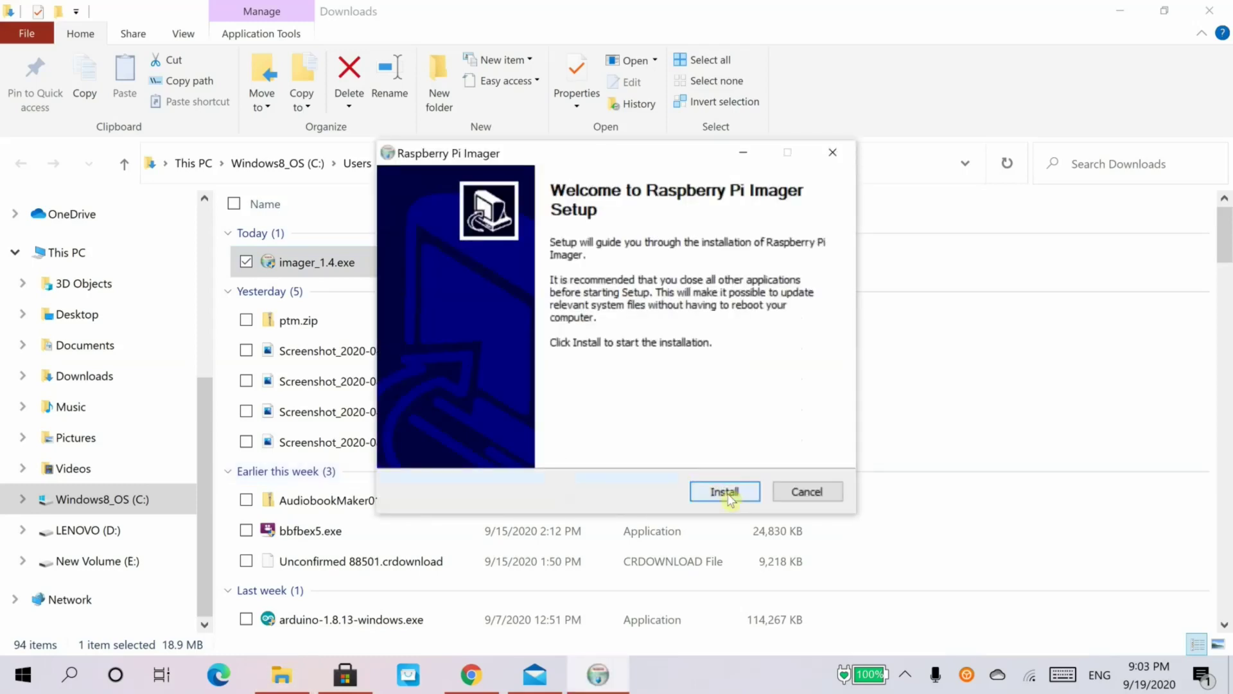
Step: Install Raspberry Pi Imager 1.4 and launch it when setup finishes
click(724, 491)
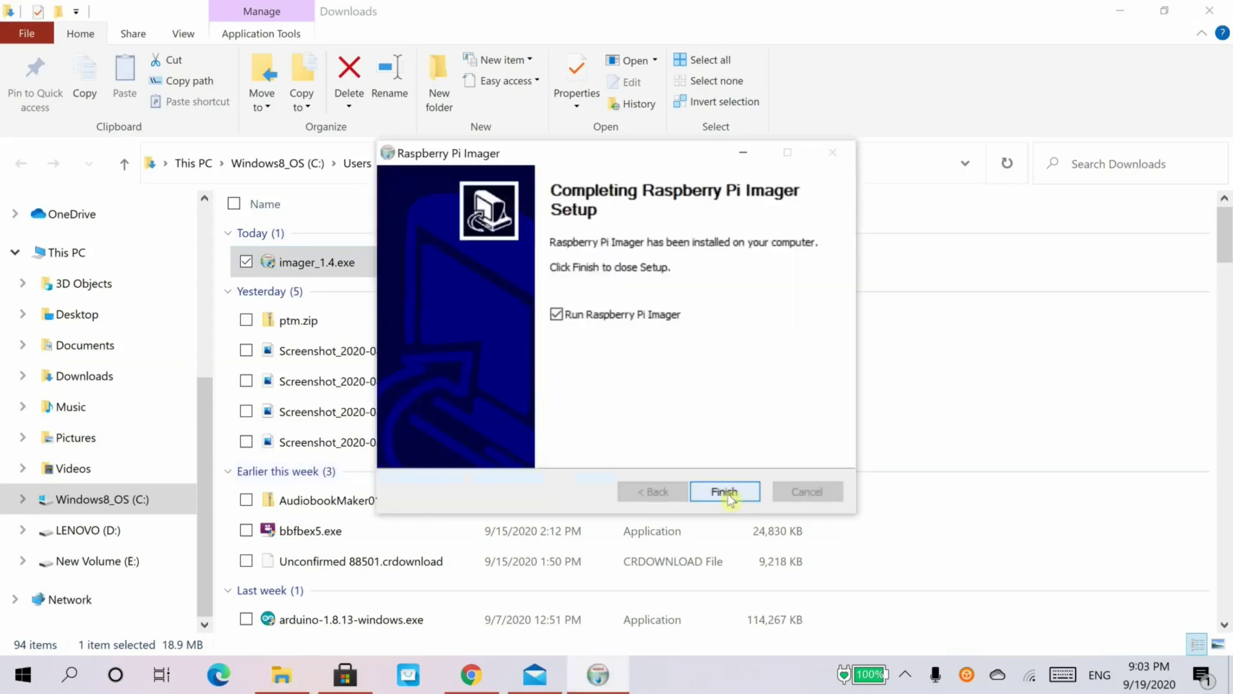
click(725, 492)
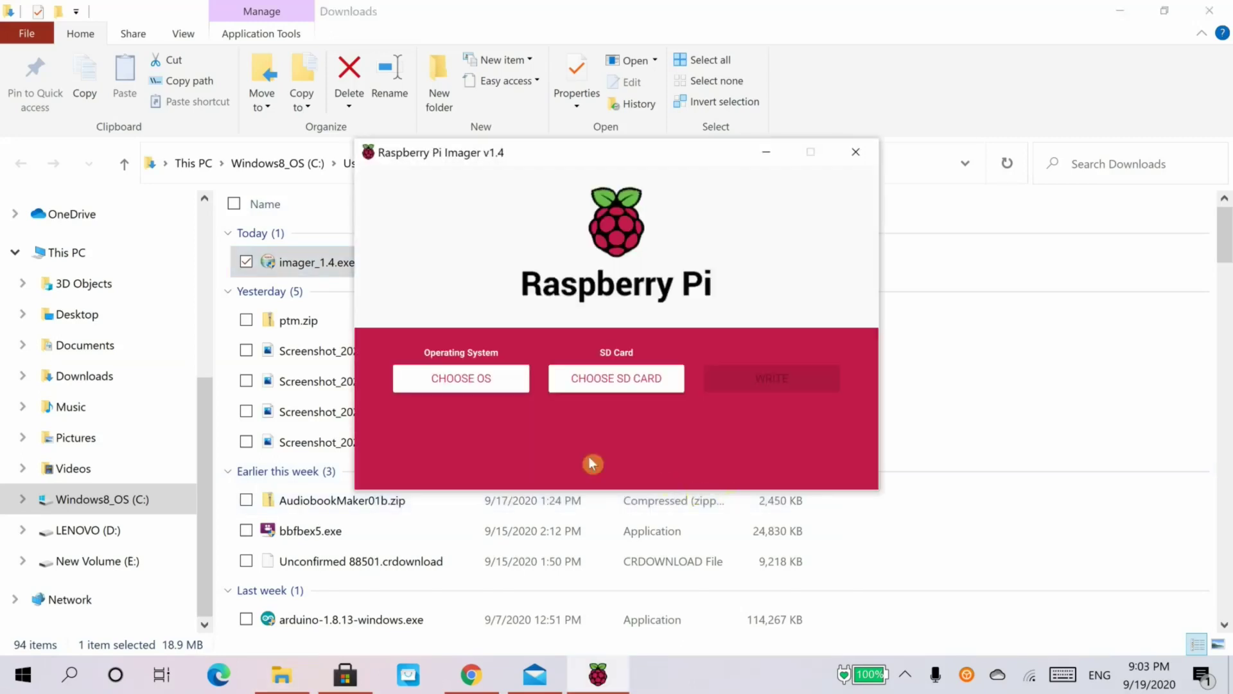
Step: Pick Raspberry Pi 4 EEPROM boot recovery from the Misc utility images list
click(493, 380)
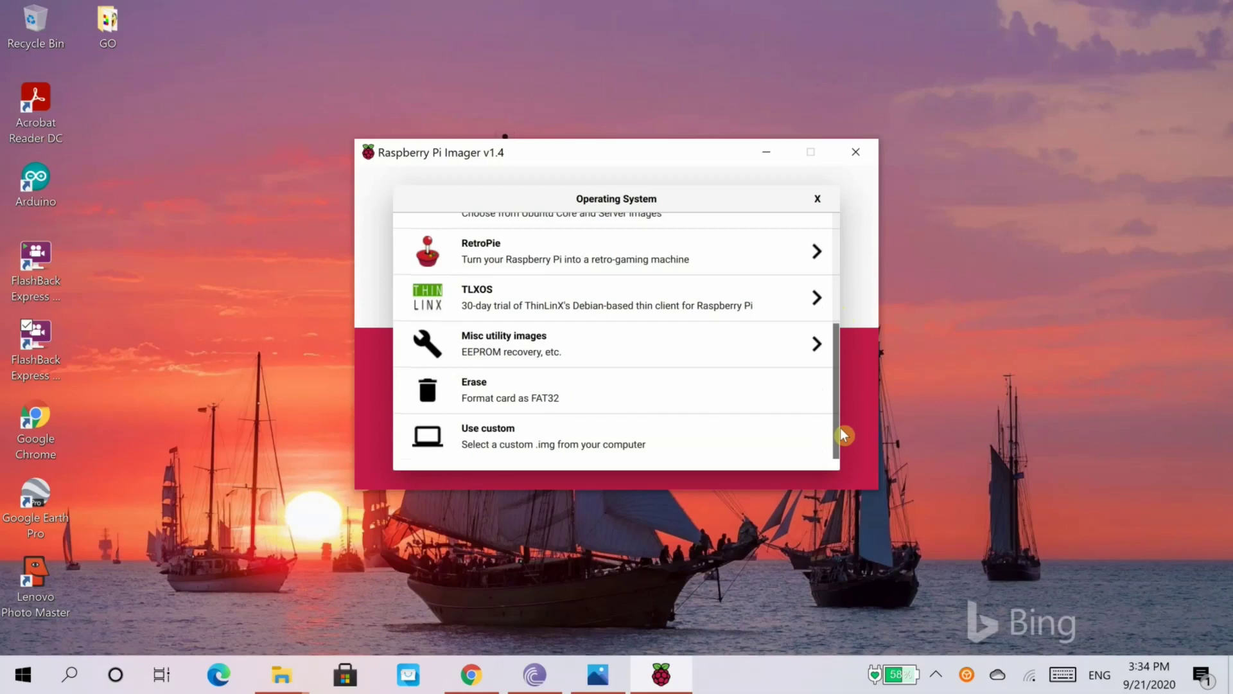
scroll(846, 424, up, 1)
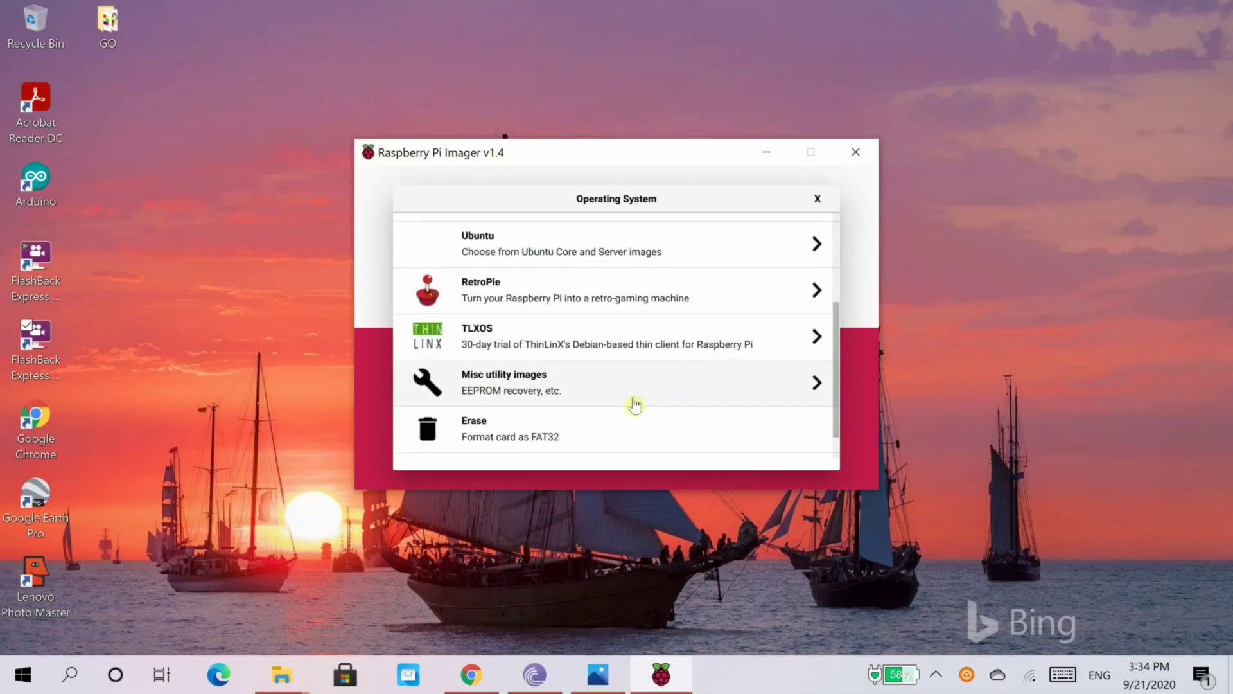
click(635, 405)
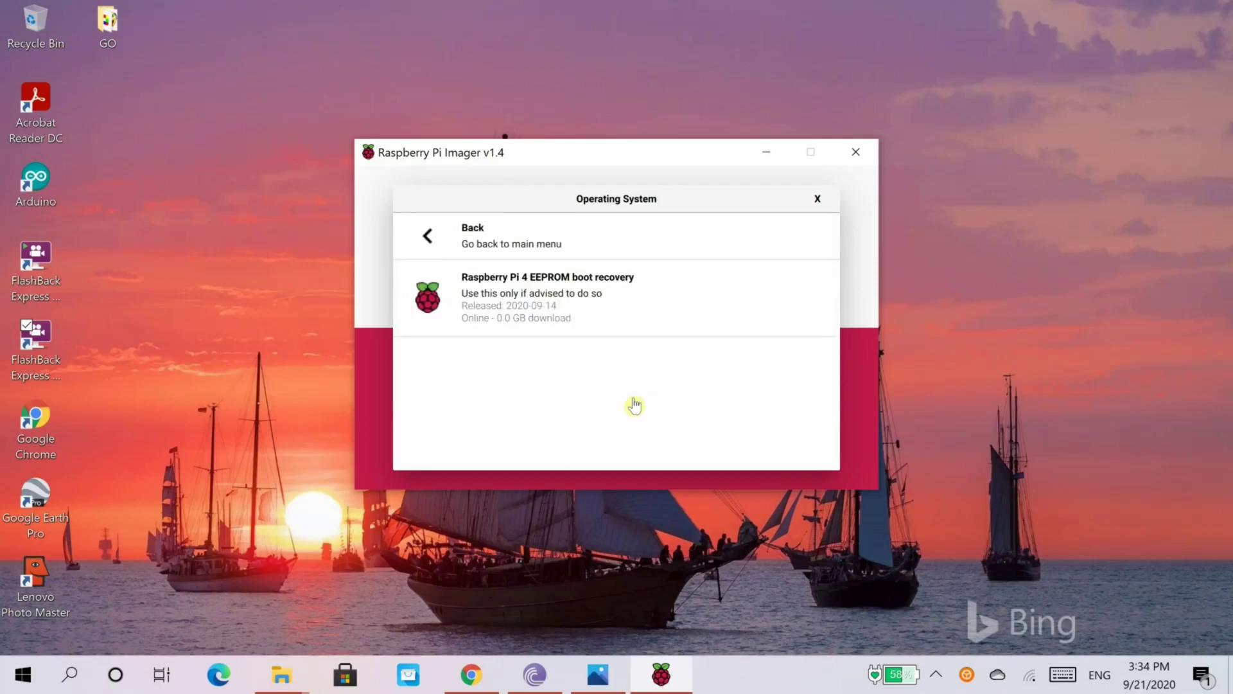
click(600, 310)
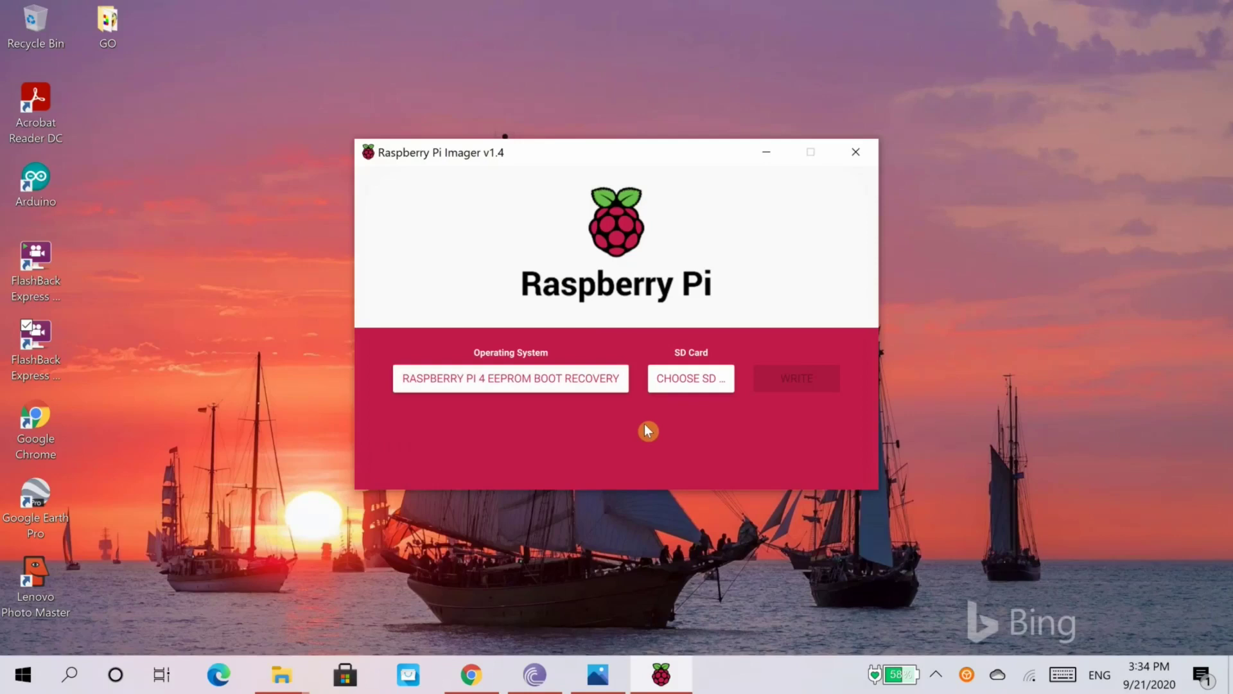
Step: Write the image to the SDHC Card - 8.0 GB, confirming the erase, then close Imager
click(701, 393)
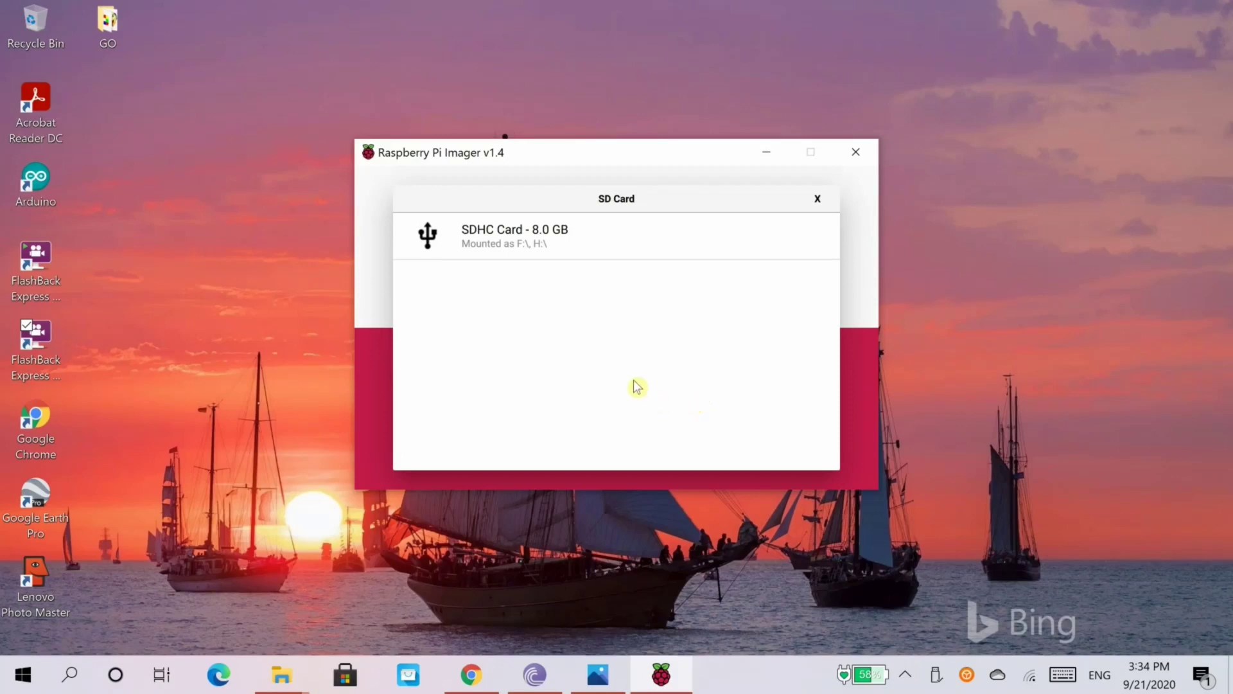
click(570, 252)
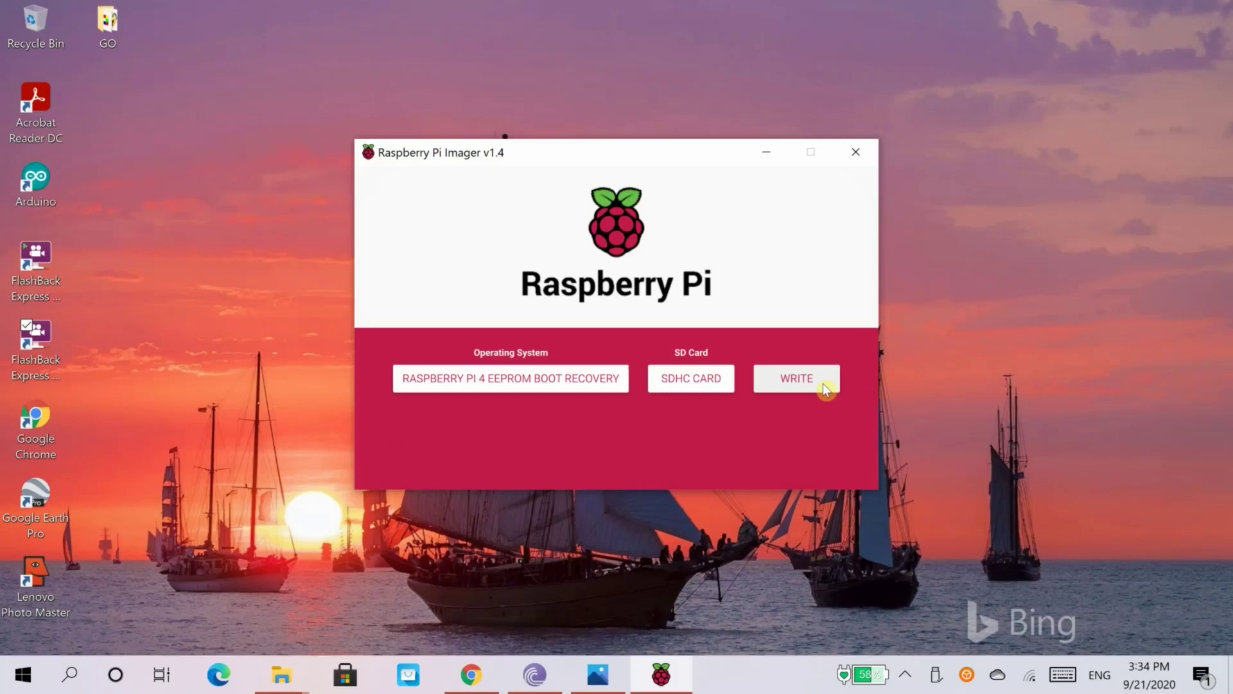
click(820, 387)
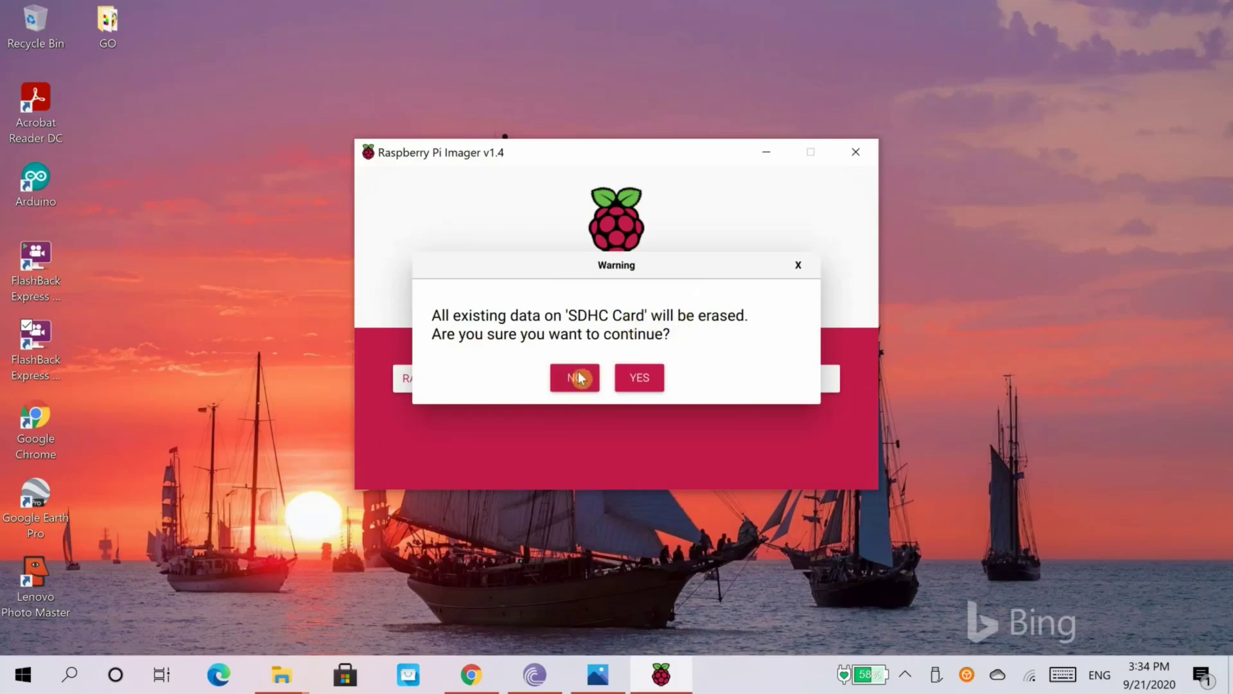
click(637, 379)
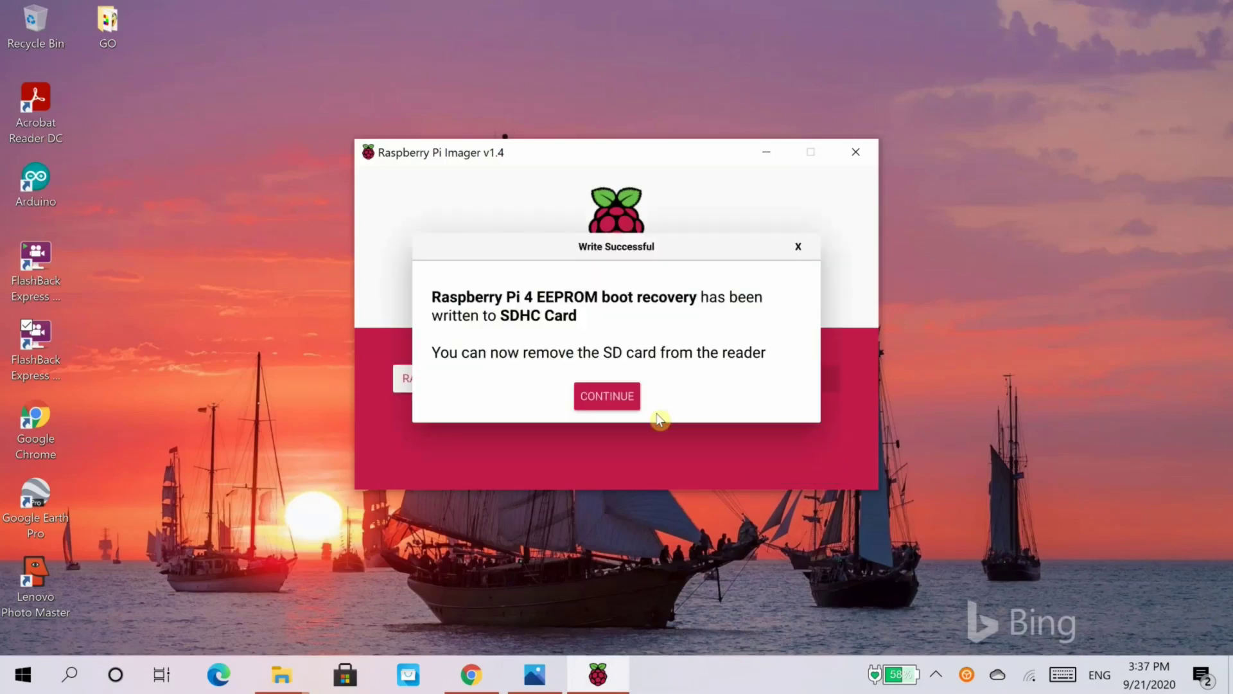
click(621, 405)
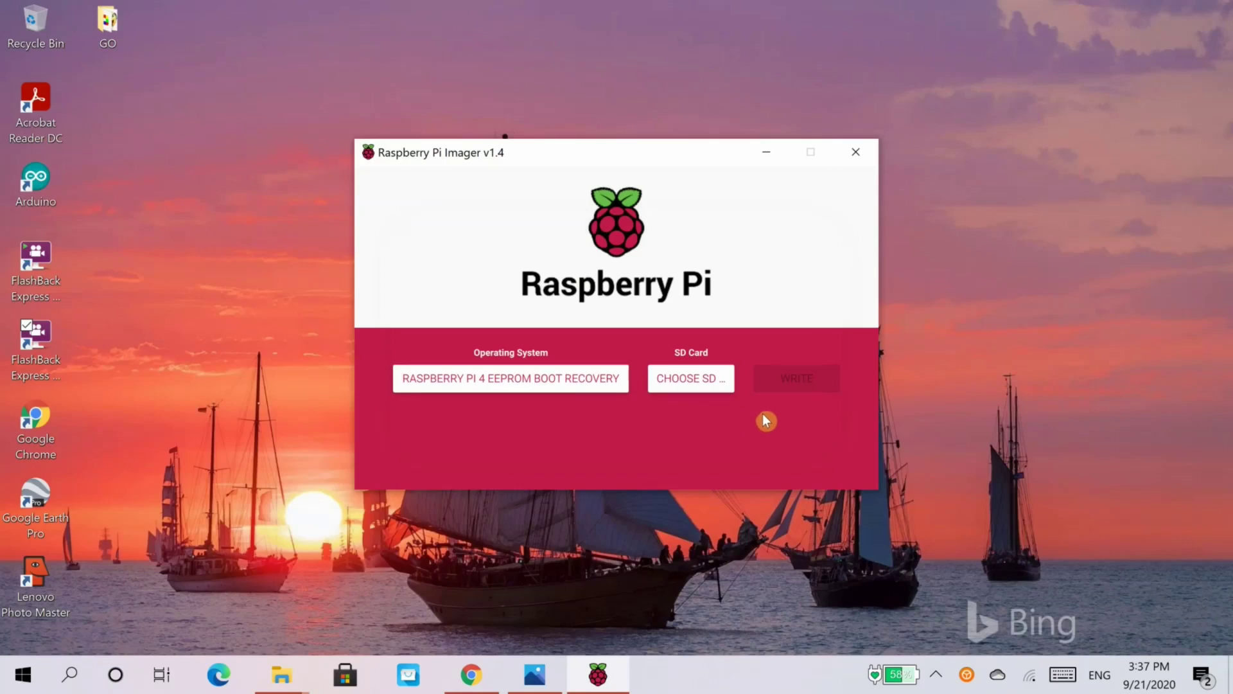
click(856, 152)
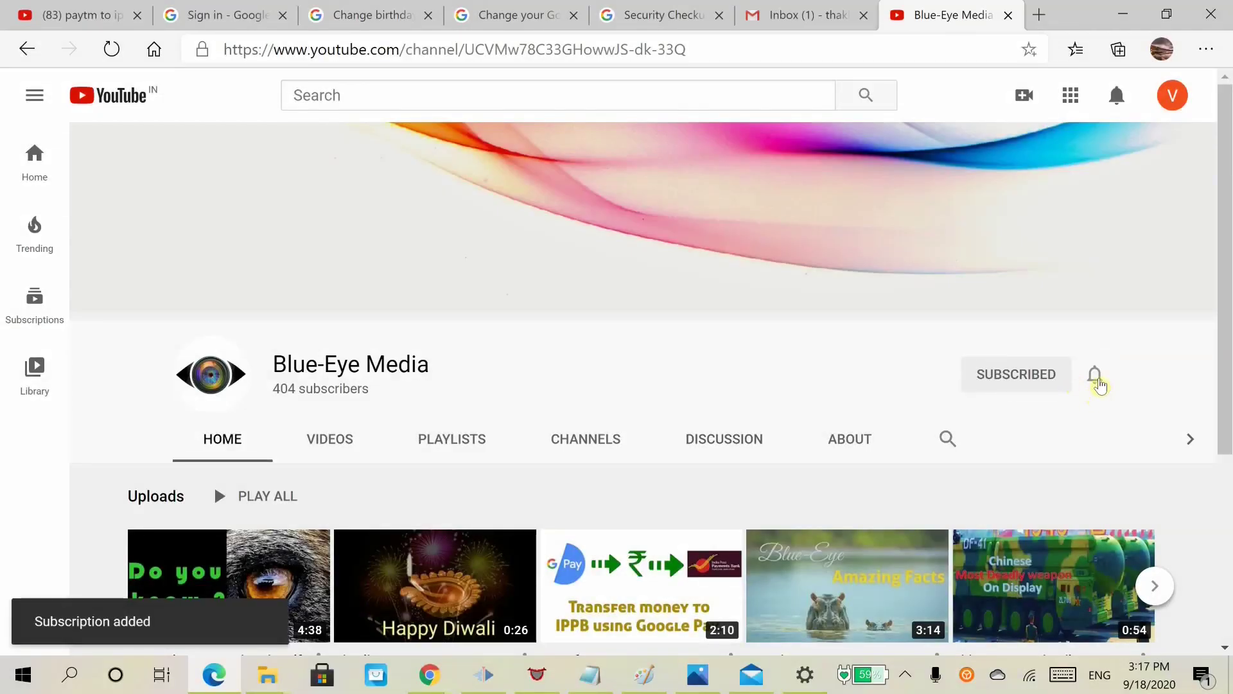
Step: Open the bell menu beside SUBSCRIBED on the Blue-Eye Media channel page
click(1097, 379)
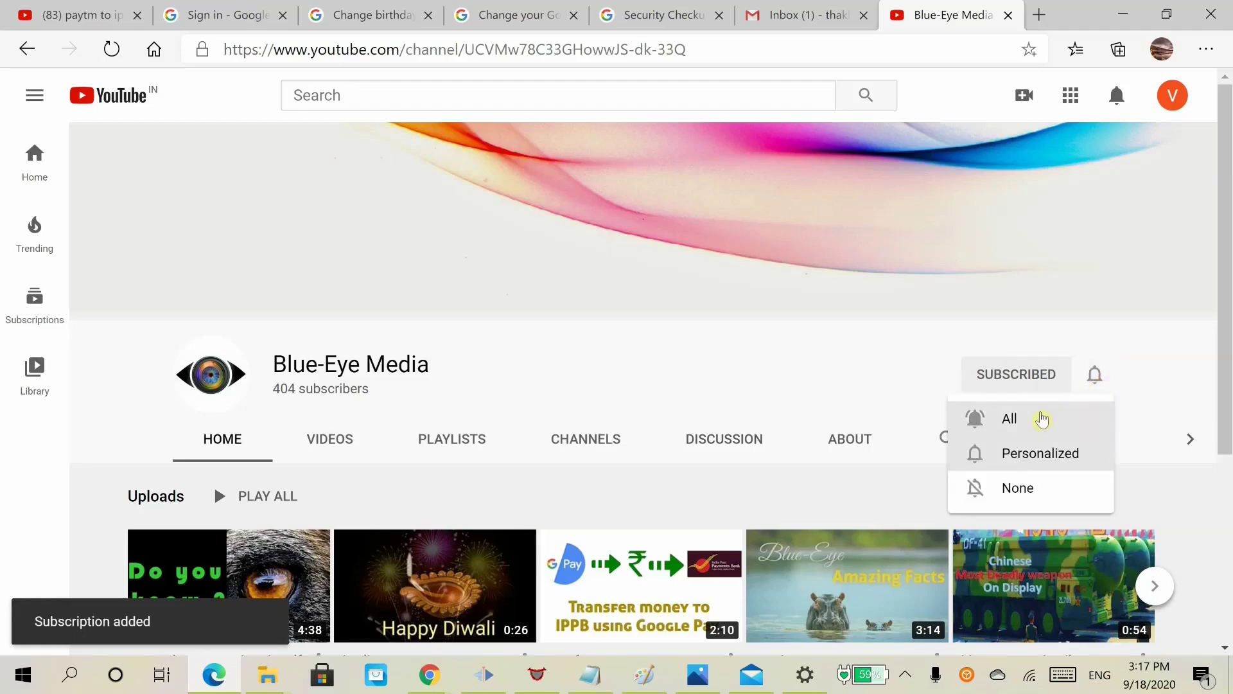